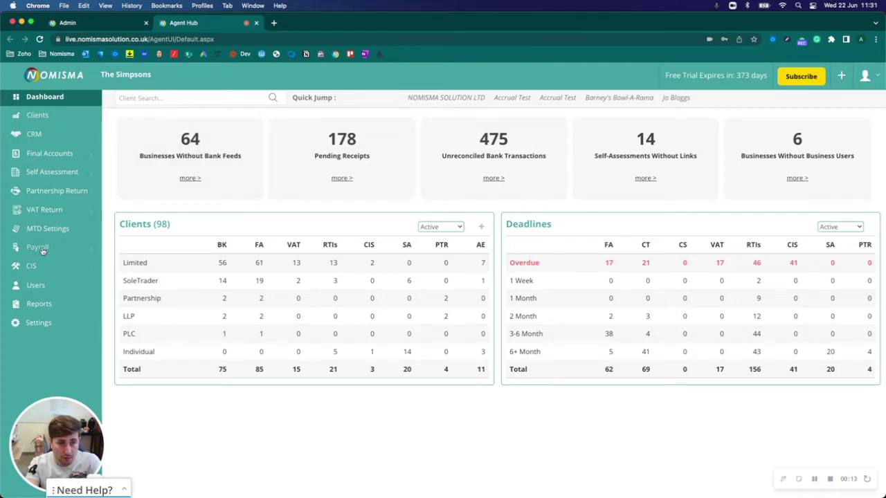
Enable P11D in the payroll company details of Barney's Bowl-A-Rama and save the company record
{"action": "left_click", "coordinate": [605, 99]}
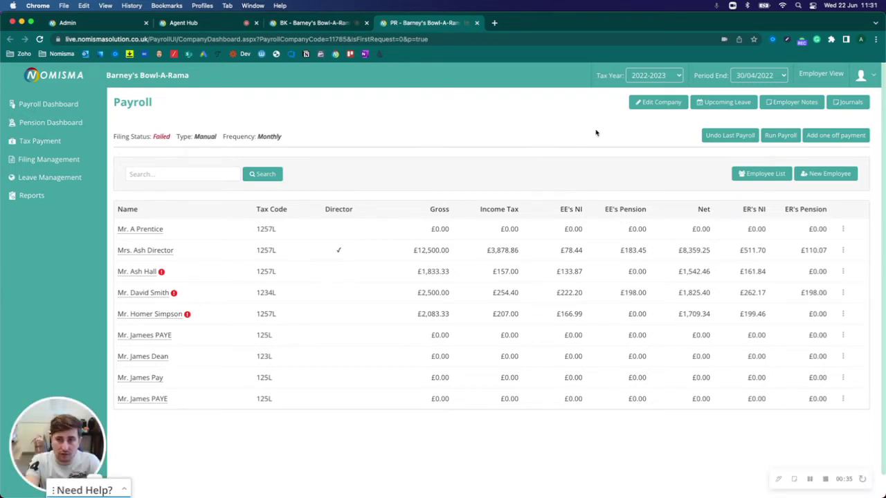
{"action": "left_click", "coordinate": [663, 102]}
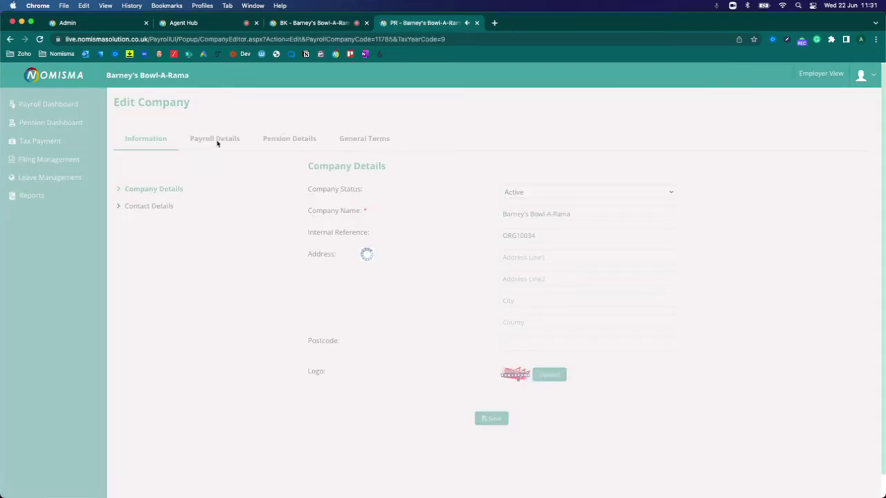
{"action": "left_click", "coordinate": [216, 142]}
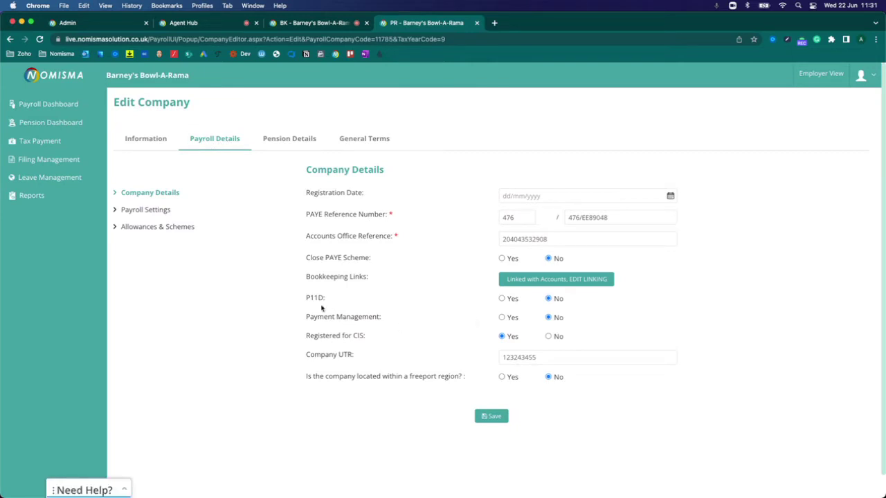
{"action": "left_click", "coordinate": [501, 299]}
{"action": "left_click", "coordinate": [486, 415]}
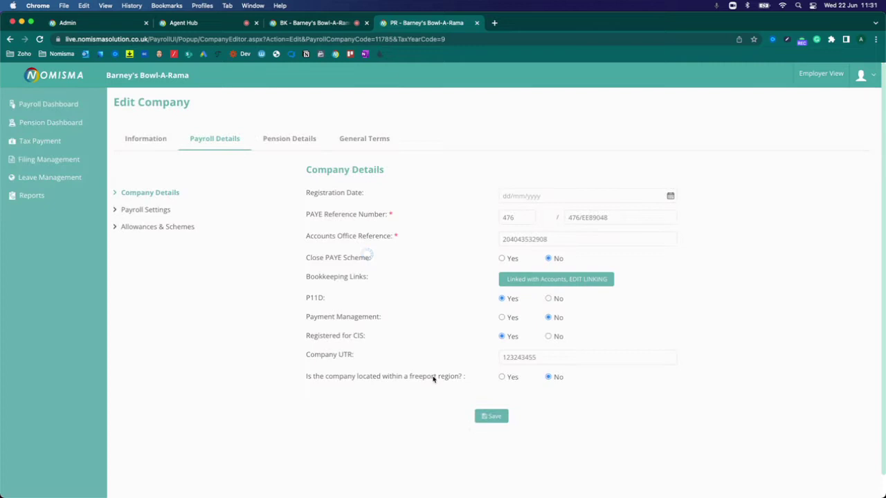
{"action": "left_click", "coordinate": [490, 416]}
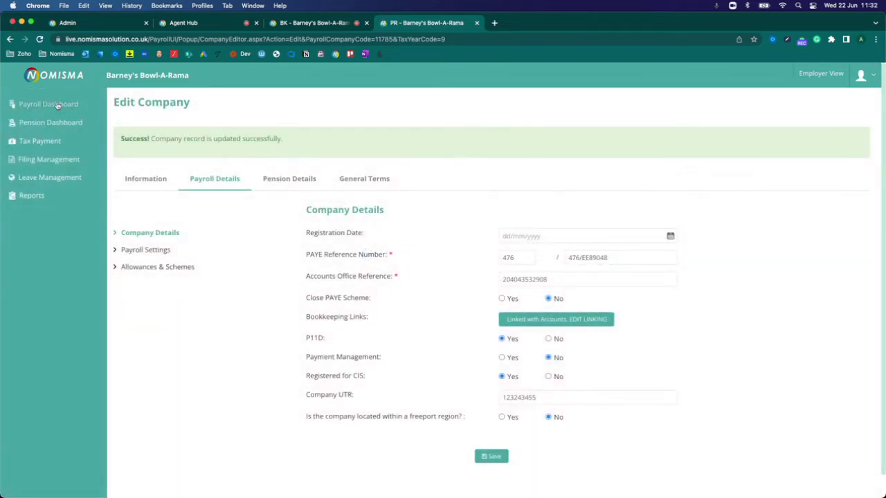
From the payroll dashboard, edit the third listed employee and bring up Other Expenses within the expenses and benefits
{"action": "left_click", "coordinate": [31, 104]}
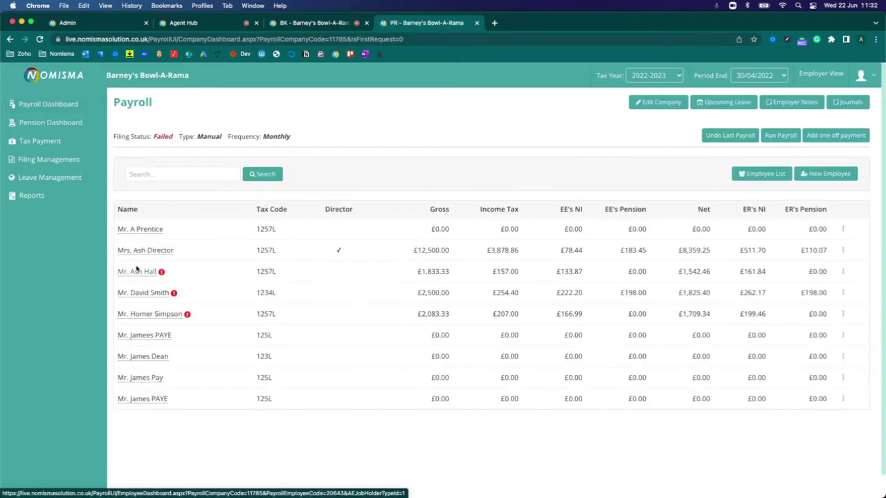
{"action": "left_click", "coordinate": [843, 272]}
{"action": "left_click", "coordinate": [798, 286]}
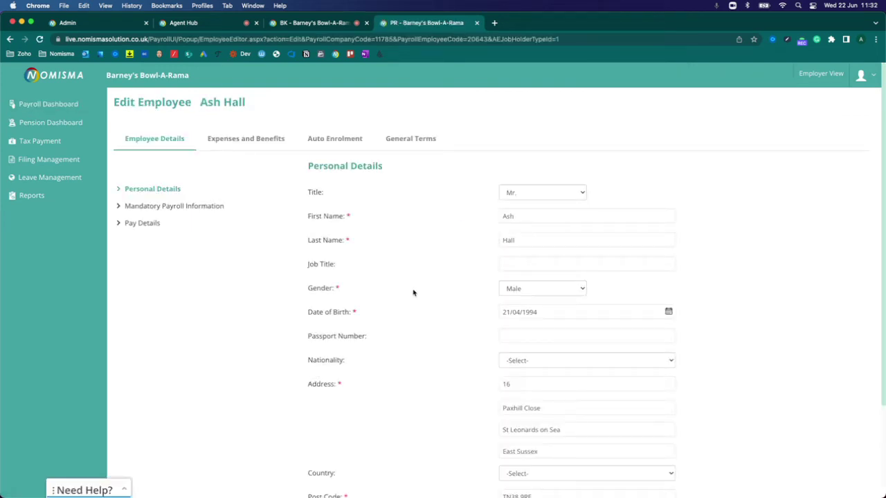
{"action": "left_click", "coordinate": [244, 139]}
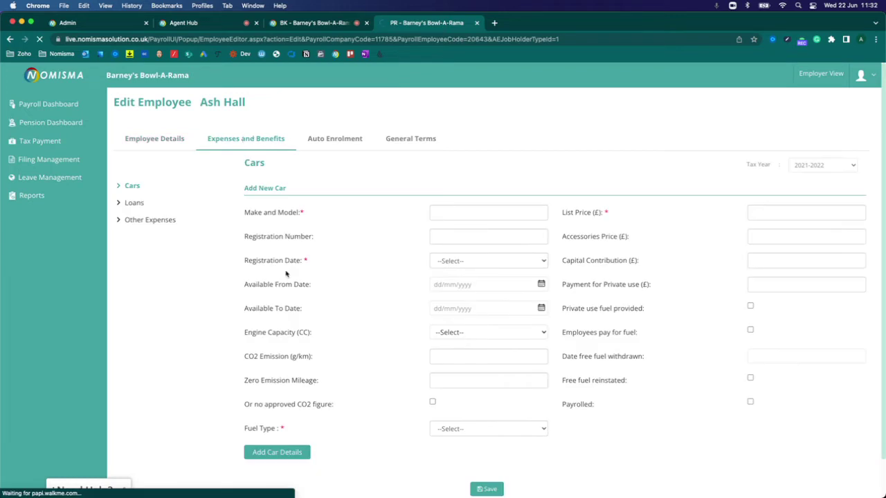
{"action": "left_click", "coordinate": [257, 138]}
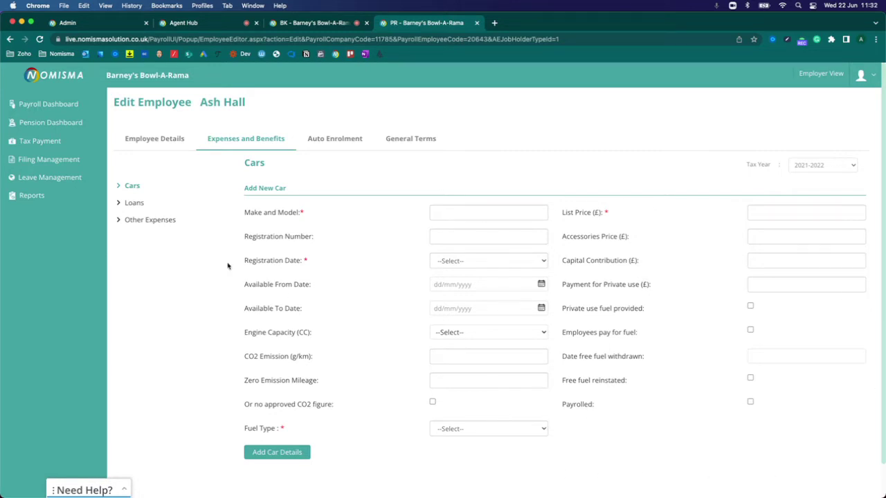
{"action": "left_click", "coordinate": [134, 203]}
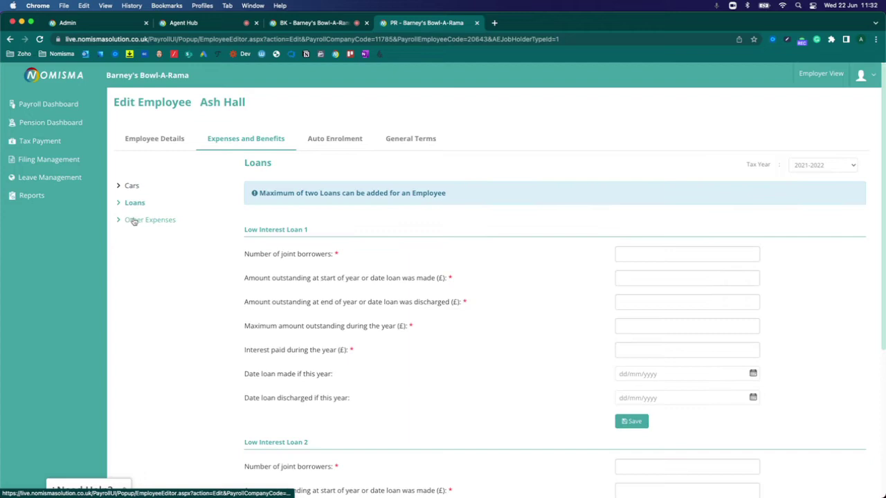
{"action": "left_click", "coordinate": [134, 221]}
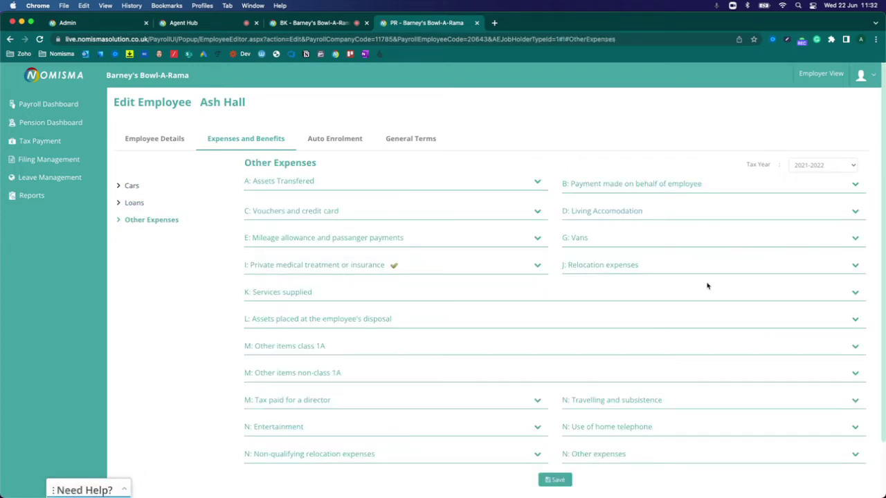
Examine the cost, amount made good and payrolled entries for private medical treatment or insurance
{"action": "left_click", "coordinate": [313, 268]}
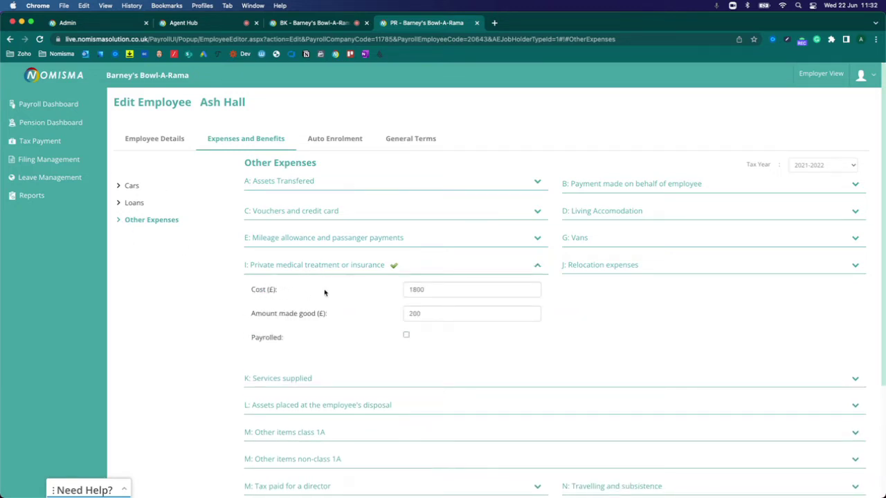
{"action": "double_click", "coordinate": [431, 291]}
{"action": "left_click_drag", "start_coordinate": [265, 315], "coordinate": [385, 317]}
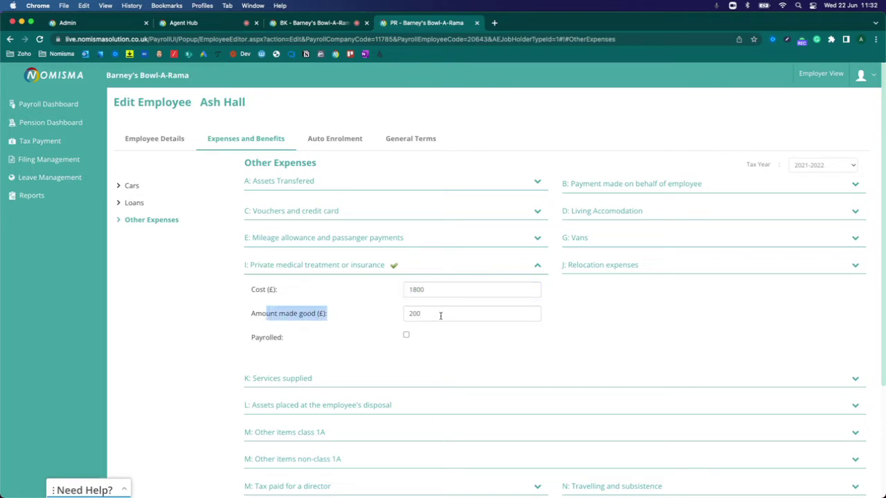
{"action": "left_click_drag", "start_coordinate": [257, 338], "coordinate": [375, 346]}
{"action": "left_click", "coordinate": [376, 346]}
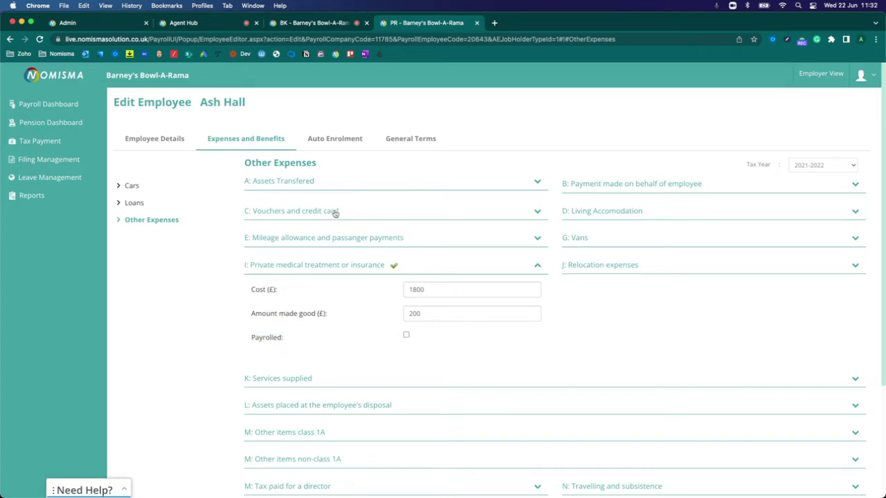
Enter relocation expenses of 1000 as the excess over £8000 and save the employee's other expenses
{"action": "left_click", "coordinate": [614, 266]}
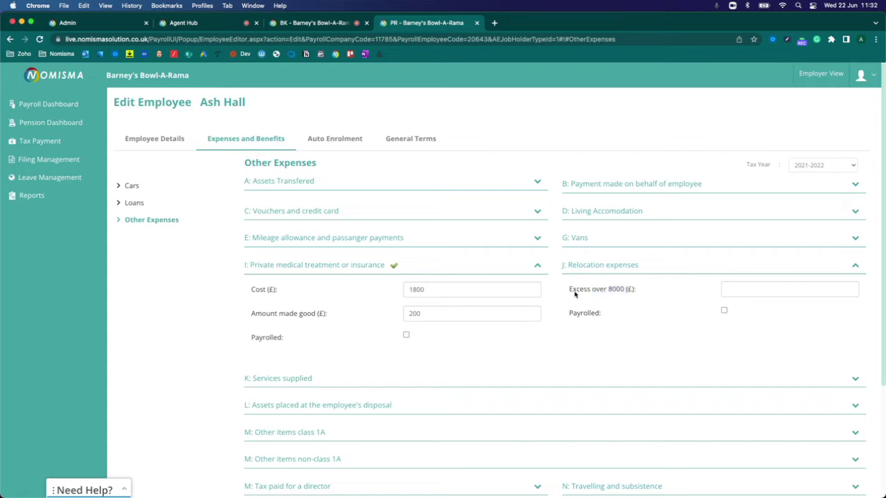
{"action": "left_click_drag", "start_coordinate": [630, 291], "coordinate": [585, 290]}
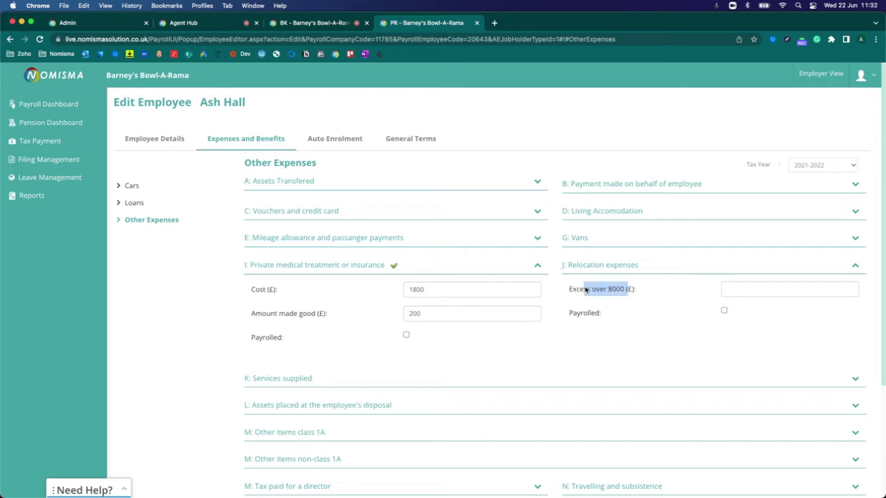
{"action": "left_click", "coordinate": [620, 296]}
{"action": "left_click", "coordinate": [762, 291]}
{"action": "type", "text": "1000"}
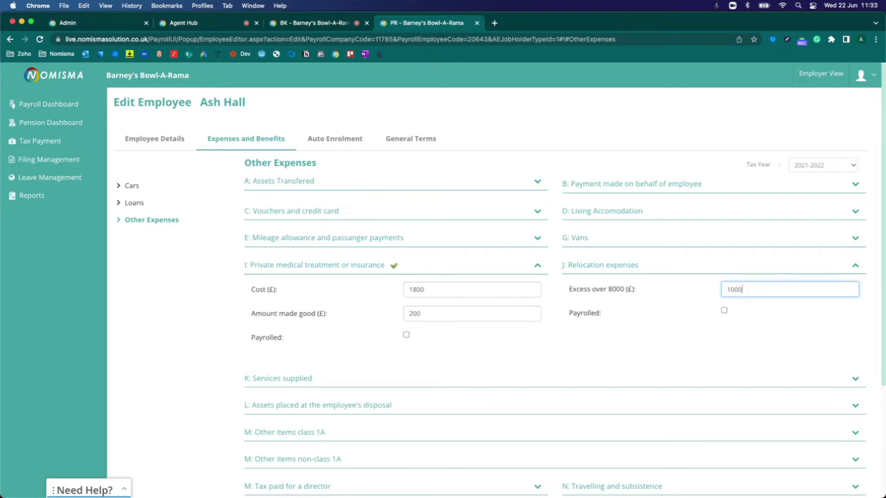
{"action": "scroll", "coordinate": [595, 384], "scroll_direction": "down", "scroll_amount": 5}
{"action": "left_click", "coordinate": [554, 414]}
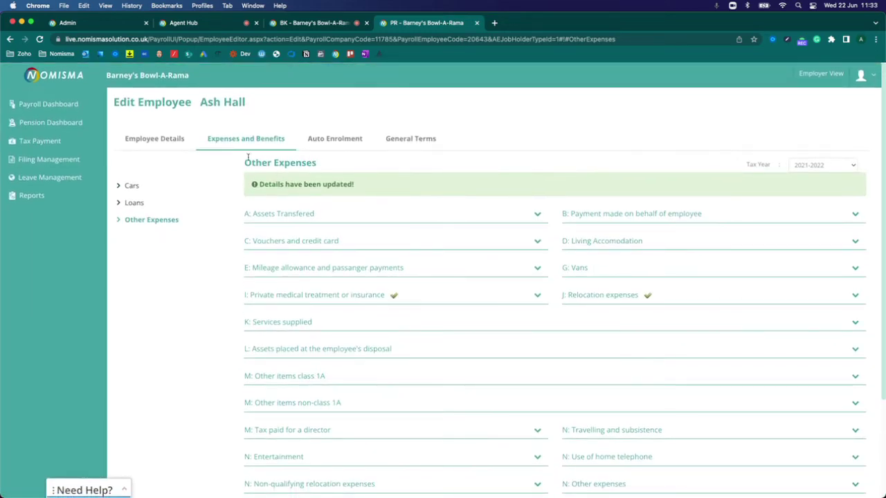
Generate the employee's P11D form from the payroll reports and open the downloaded PDF
{"action": "left_click", "coordinate": [49, 202]}
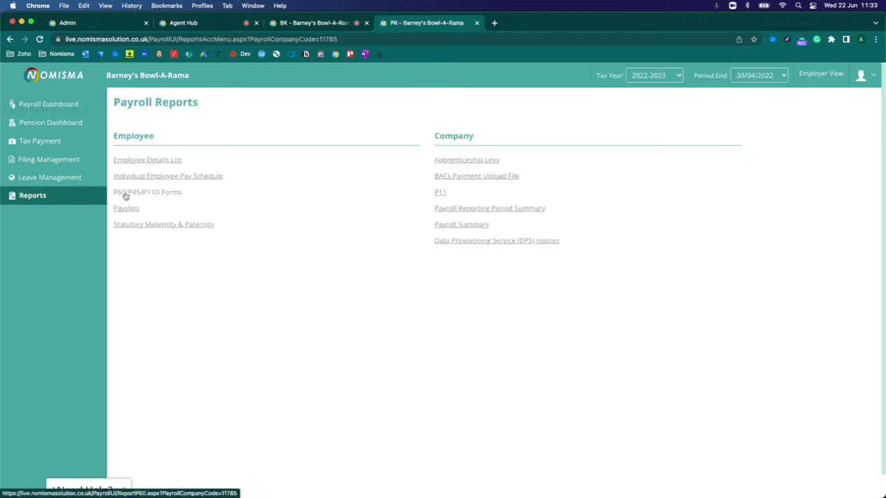
{"action": "left_click", "coordinate": [146, 196]}
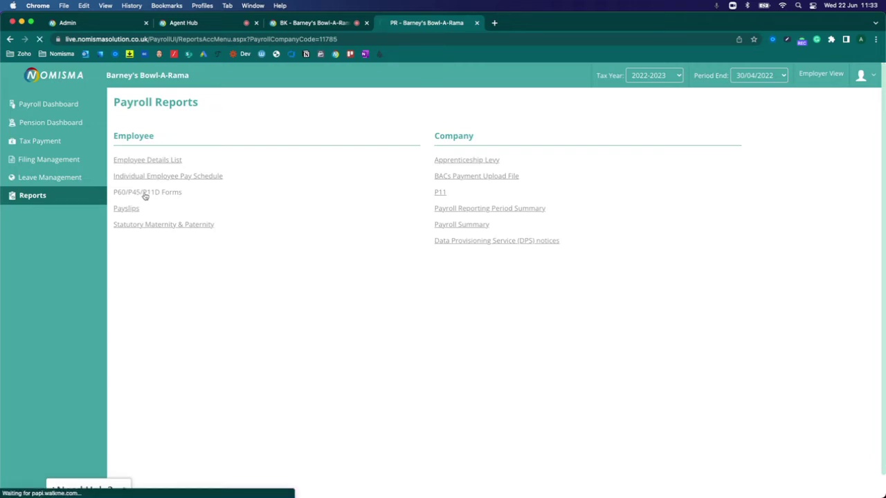
{"action": "left_click", "coordinate": [228, 148]}
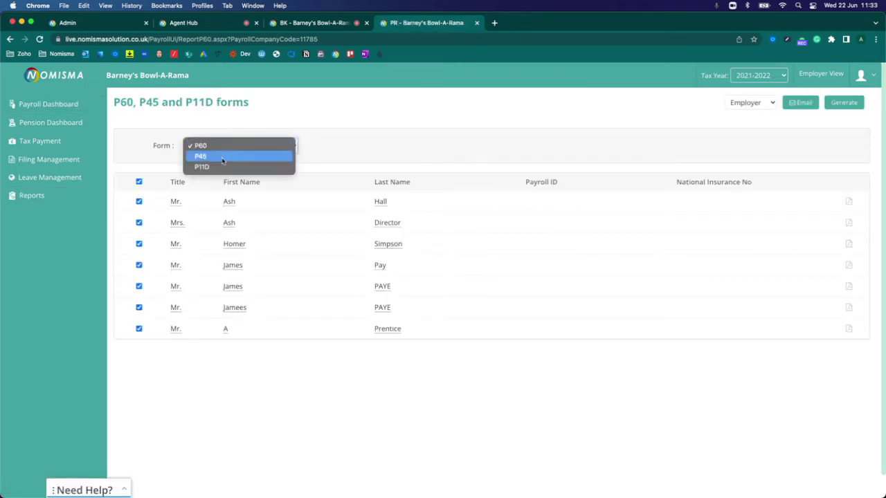
{"action": "left_click", "coordinate": [220, 167]}
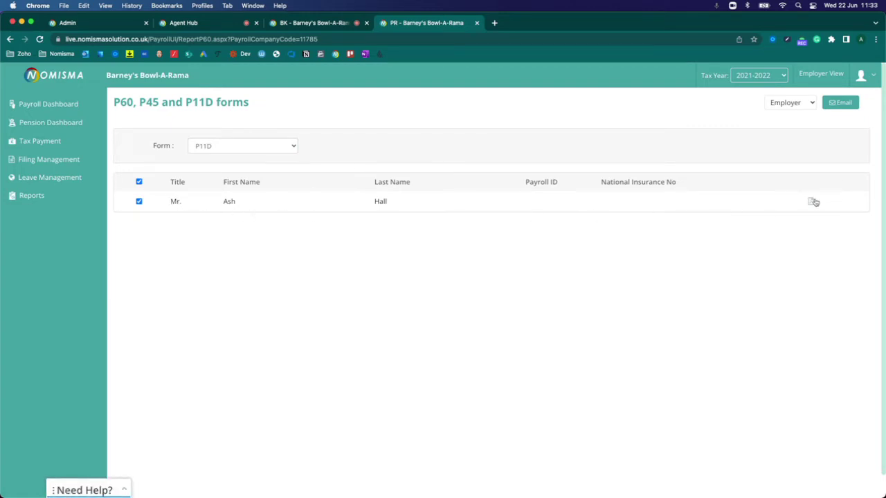
{"action": "left_click", "coordinate": [810, 201]}
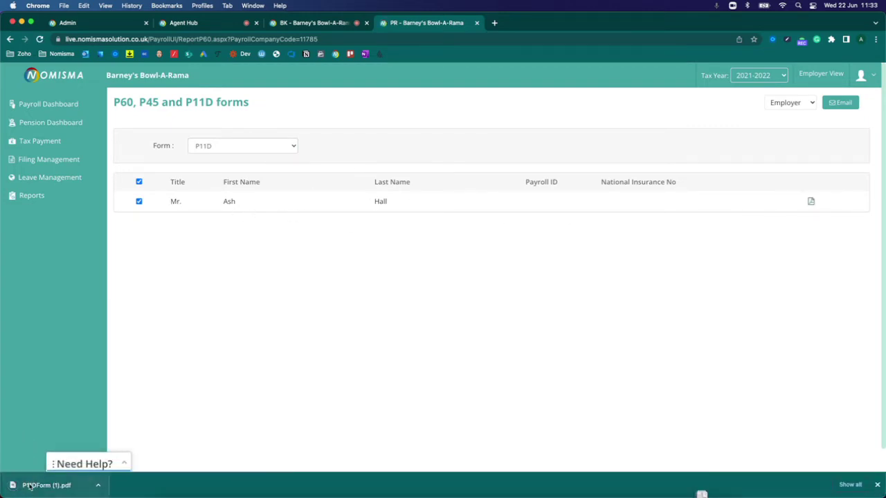
{"action": "left_click", "coordinate": [29, 485]}
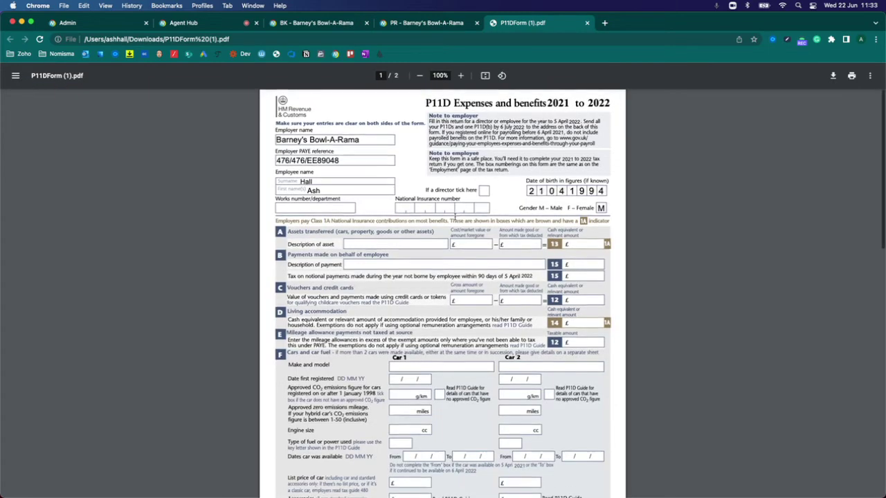
Check both pages of the P11D form, especially the private medical and relocation sections, and close the PDF
{"action": "scroll", "coordinate": [384, 235], "scroll_direction": "down", "scroll_amount": 1}
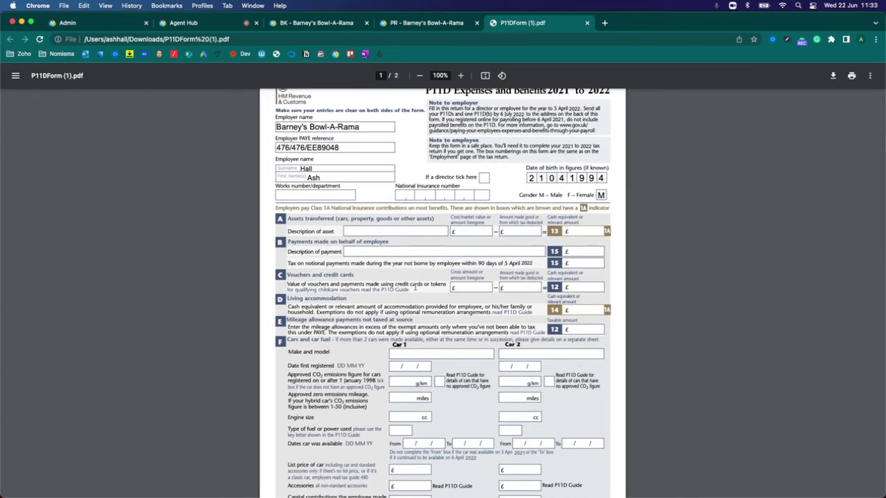
{"action": "scroll", "coordinate": [415, 288], "scroll_direction": "down", "scroll_amount": 3}
{"action": "scroll", "coordinate": [553, 282], "scroll_direction": "down", "scroll_amount": 4}
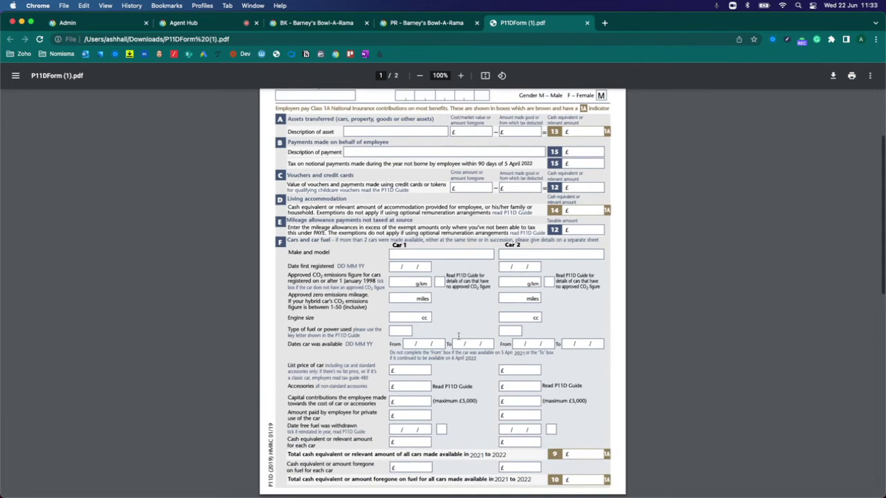
{"action": "scroll", "coordinate": [458, 336], "scroll_direction": "down", "scroll_amount": 20}
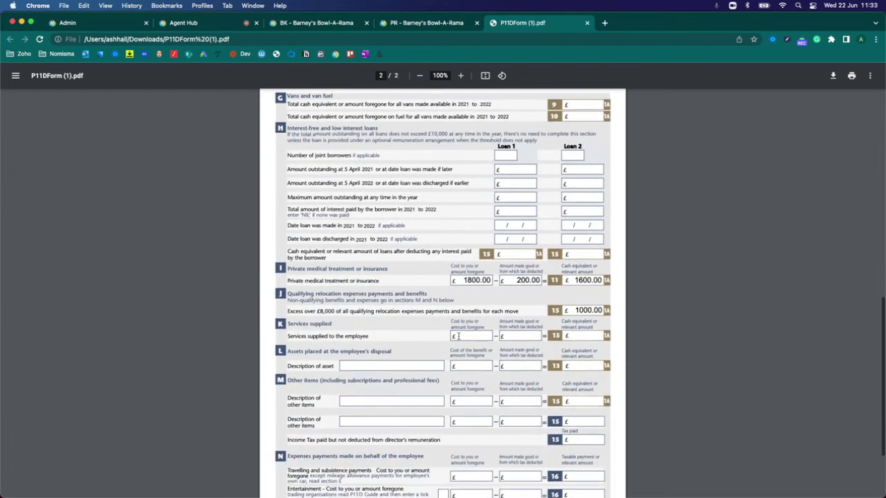
{"action": "left_click_drag", "start_coordinate": [303, 270], "coordinate": [547, 277]}
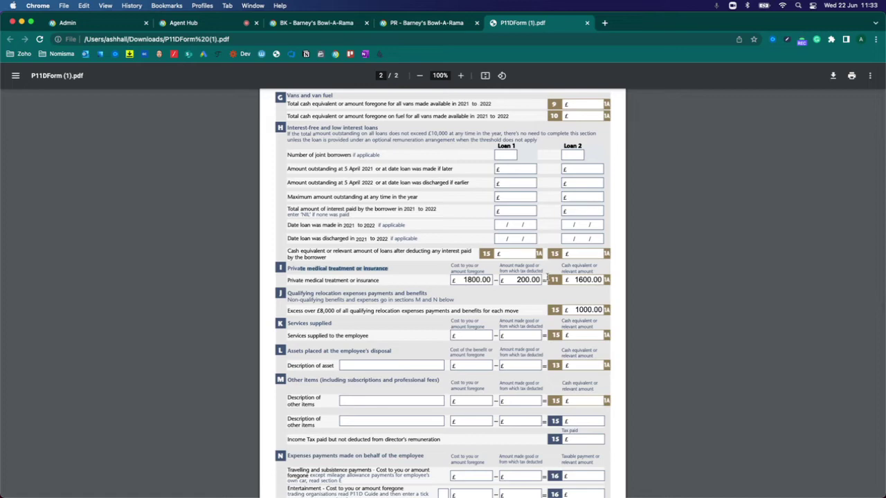
{"action": "key", "text": "super+a"}
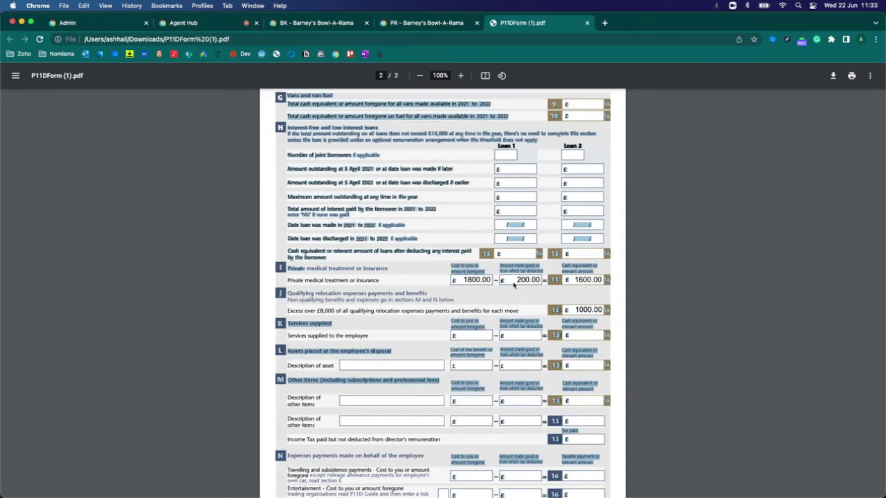
{"action": "left_click", "coordinate": [514, 283]}
{"action": "scroll", "coordinate": [514, 283], "scroll_direction": "down", "scroll_amount": 3}
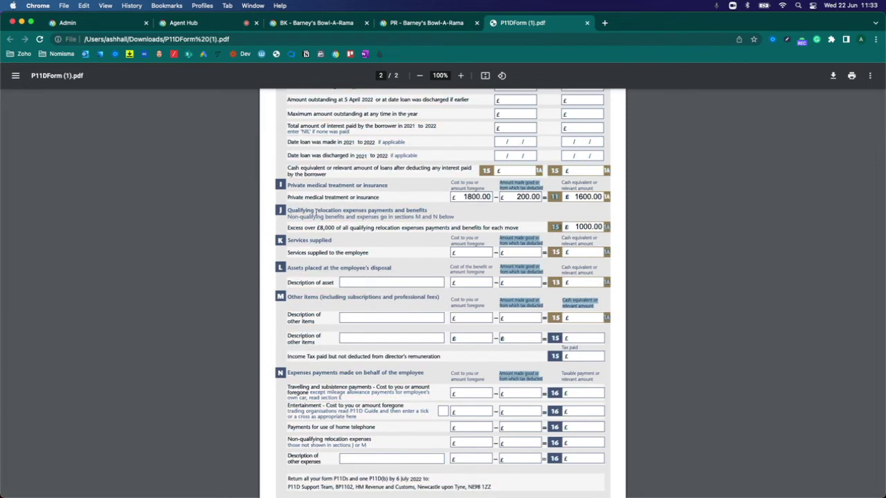
{"action": "scroll", "coordinate": [443, 242], "scroll_direction": "down", "scroll_amount": 1}
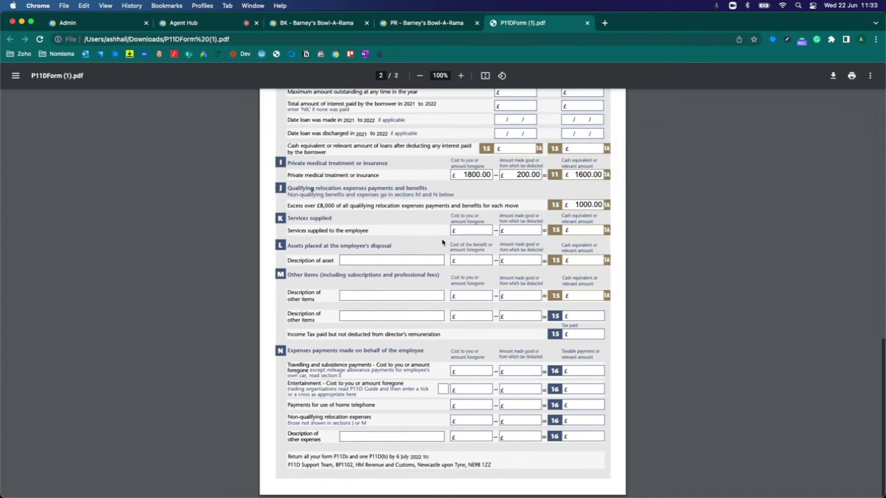
{"action": "scroll", "coordinate": [530, 316], "scroll_direction": "up", "scroll_amount": 3}
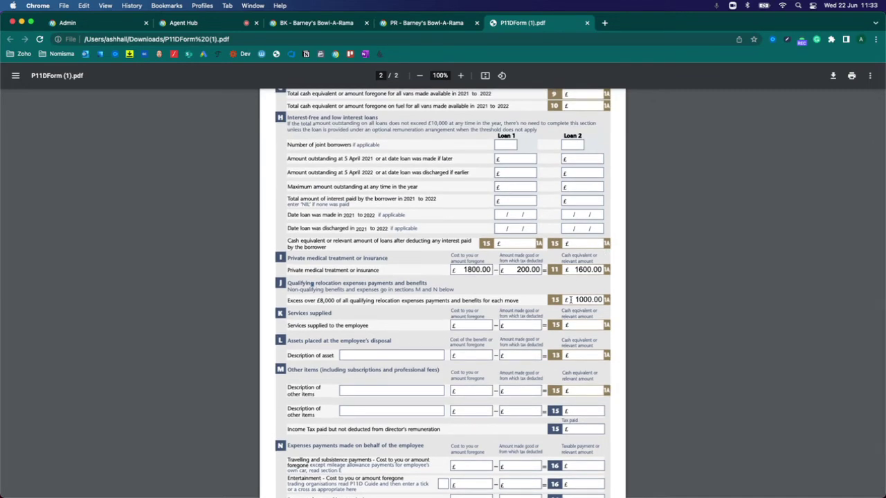
{"action": "scroll", "coordinate": [573, 298], "scroll_direction": "up", "scroll_amount": 1}
{"action": "scroll", "coordinate": [586, 307], "scroll_direction": "up", "scroll_amount": 15}
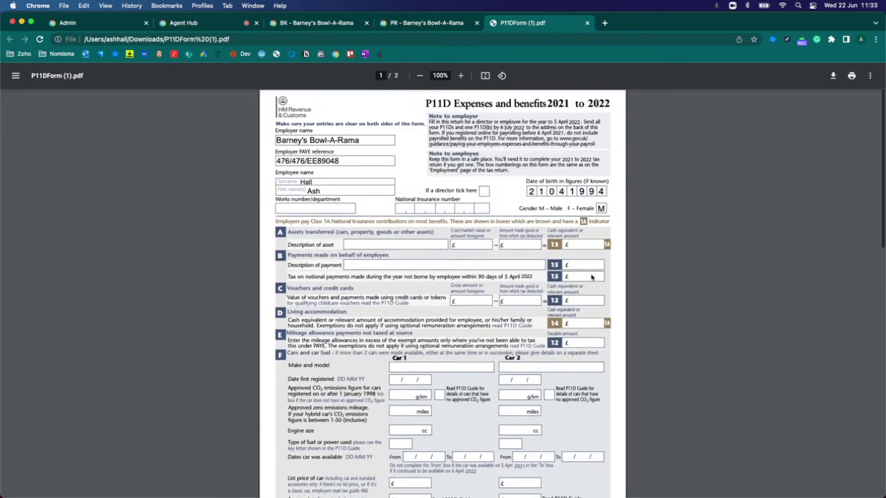
{"action": "left_click", "coordinate": [587, 23]}
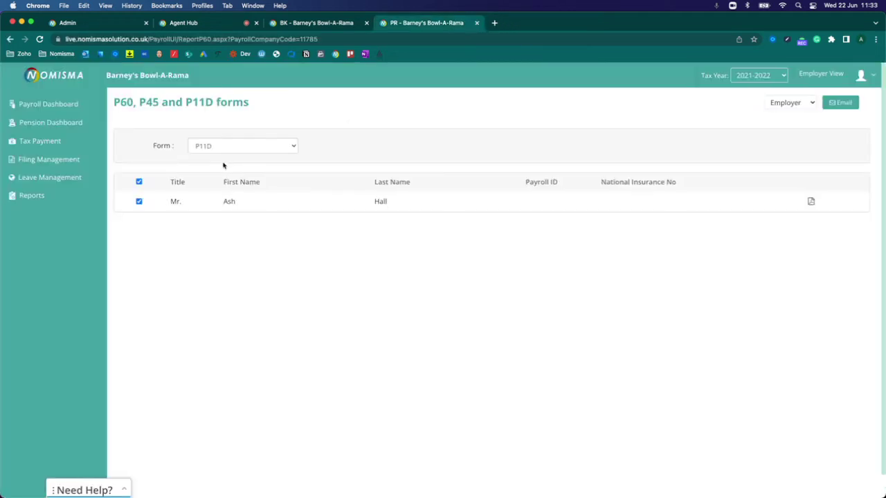
Open filing management and switch it to the P11D submissions
{"action": "left_click", "coordinate": [67, 161]}
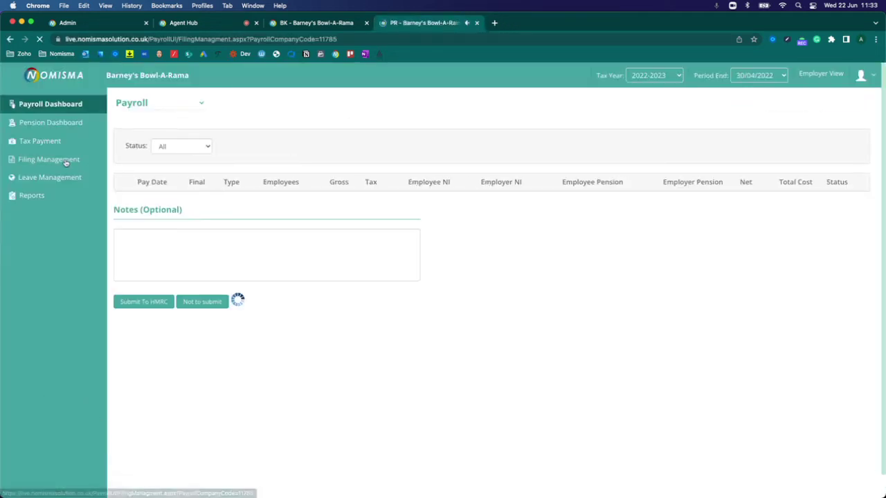
{"action": "left_click", "coordinate": [133, 103]}
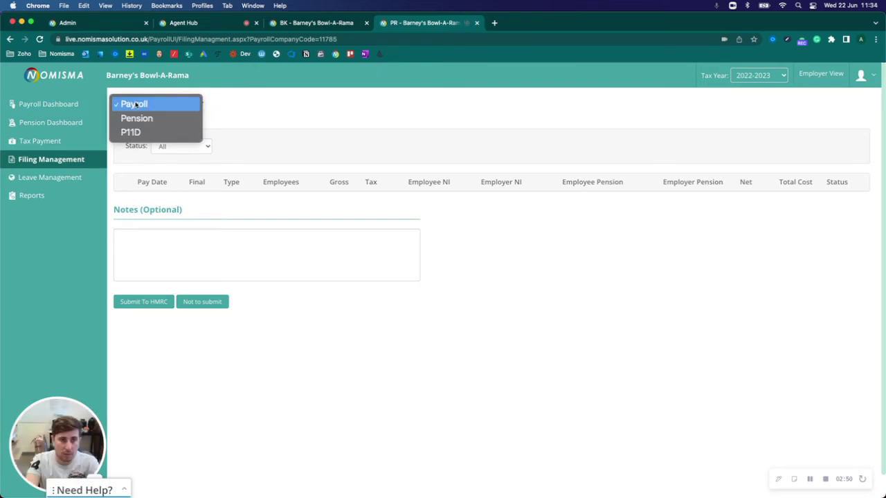
{"action": "left_click", "coordinate": [135, 132]}
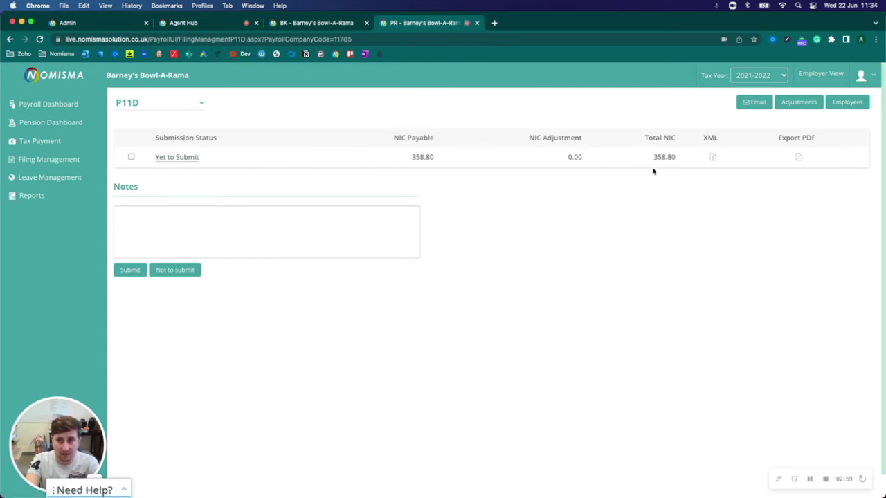
Review the employees included in the P11D submission and the Class 1A NIC adjustment options, closing each dialog without changes
{"action": "left_click", "coordinate": [856, 105]}
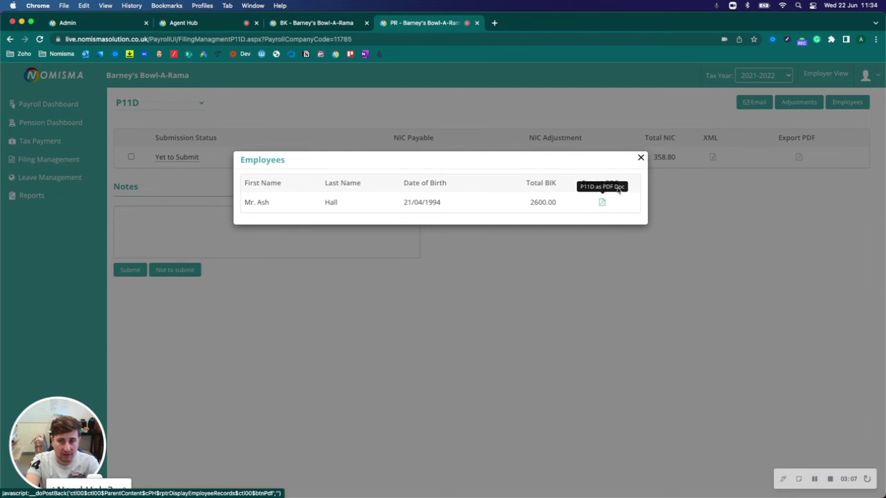
{"action": "left_click", "coordinate": [640, 157]}
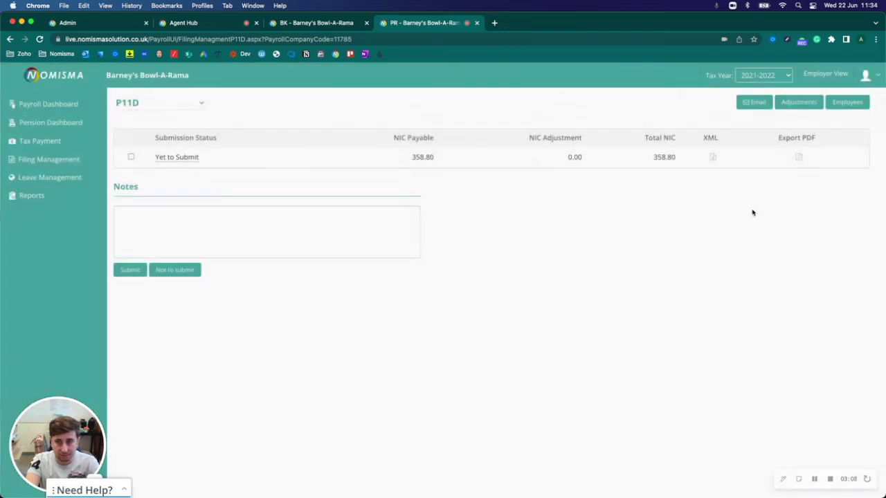
{"action": "left_click", "coordinate": [811, 102]}
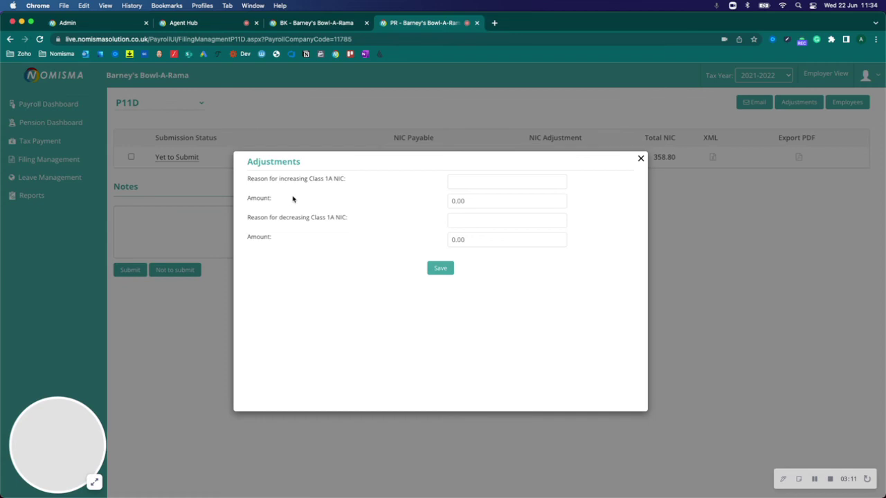
{"action": "left_click", "coordinate": [639, 160]}
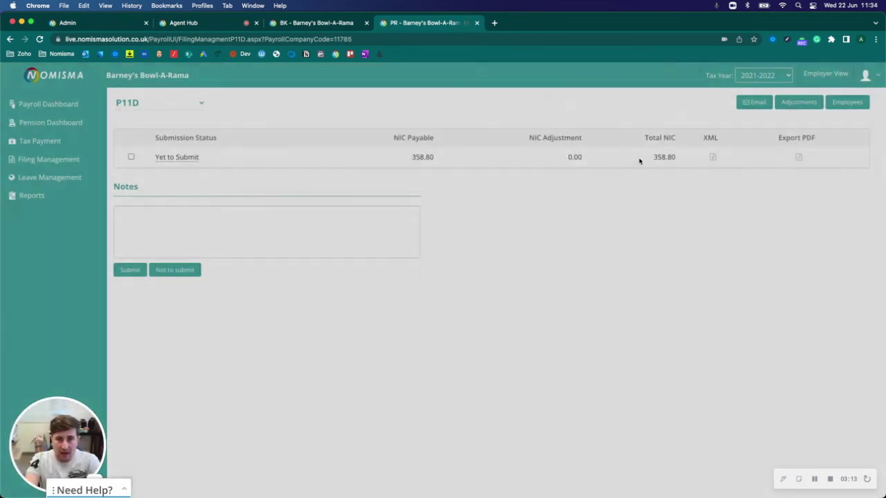
Export the P11D(b) form as a PDF, check its Class 1A NICs and employer declaration sections, and close it
{"action": "left_click", "coordinate": [799, 157]}
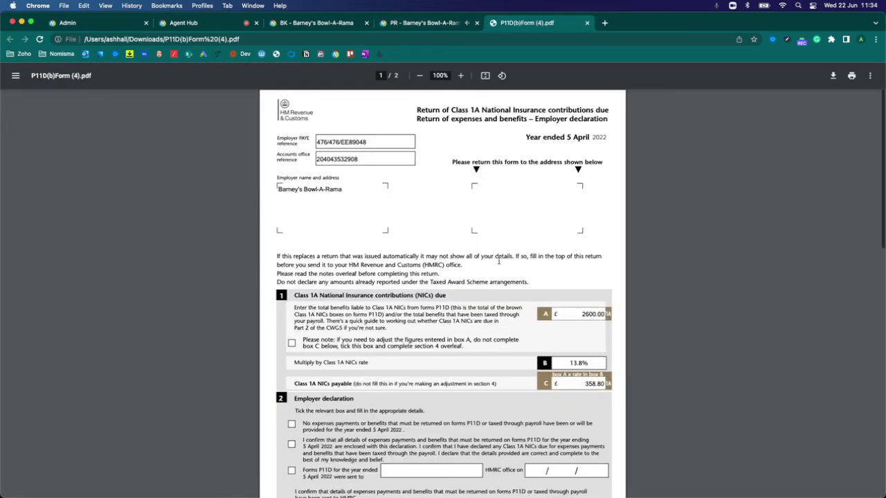
{"action": "scroll", "coordinate": [498, 260], "scroll_direction": "down", "scroll_amount": 5}
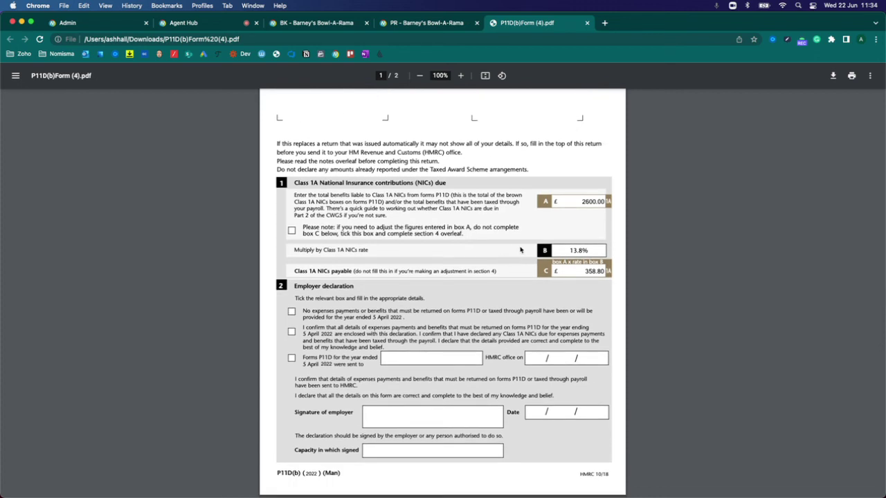
{"action": "scroll", "coordinate": [523, 245], "scroll_direction": "up", "scroll_amount": 5}
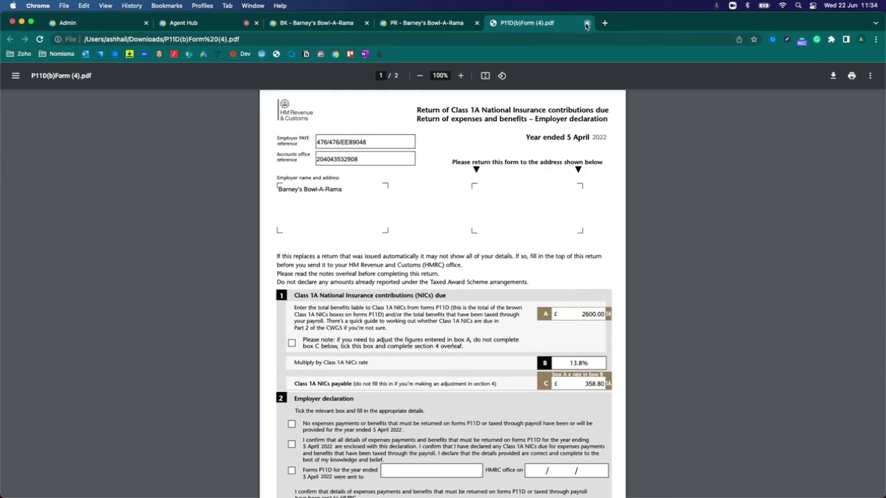
{"action": "left_click", "coordinate": [587, 23]}
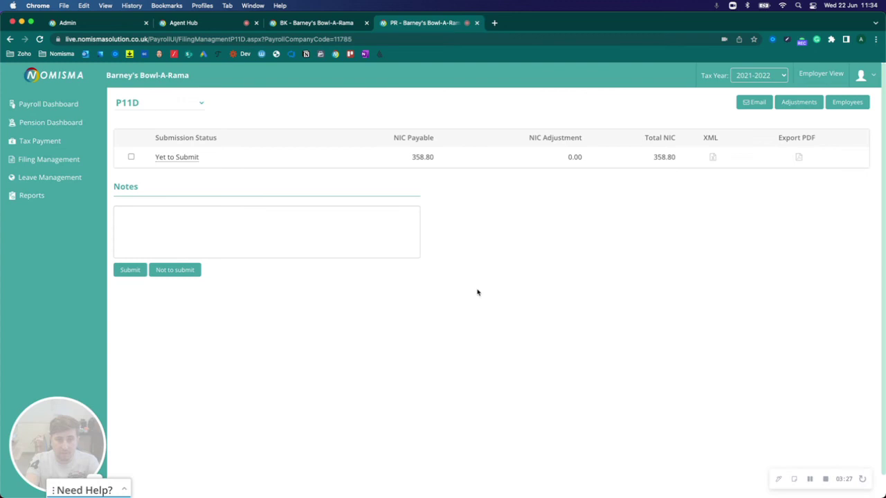